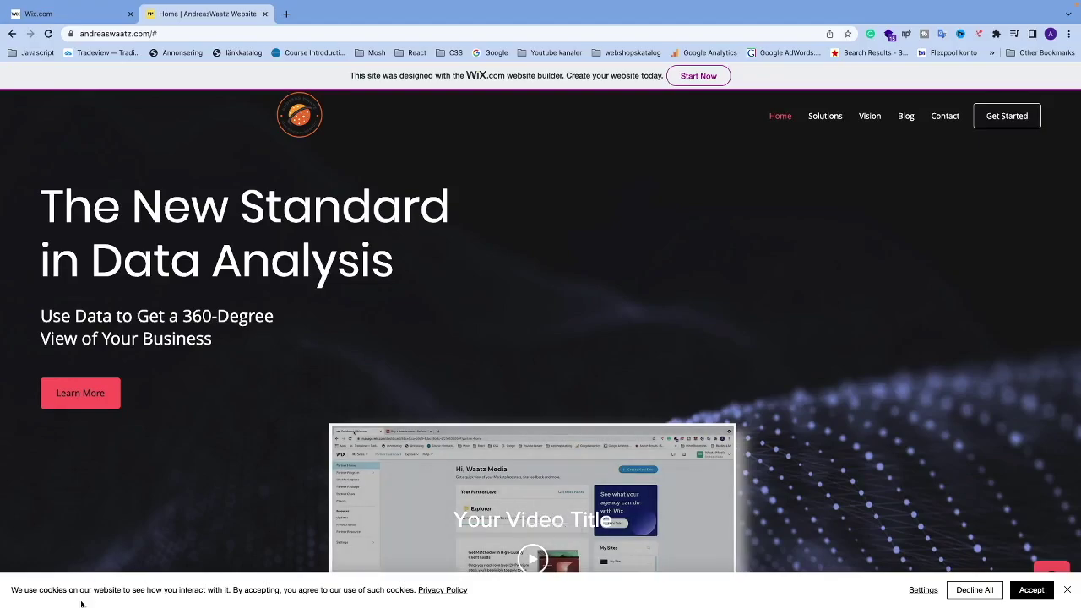
Check the live site's cookie banner Settings, then close the site tab to return to My Sites.
scroll(82, 603, "down", 3)
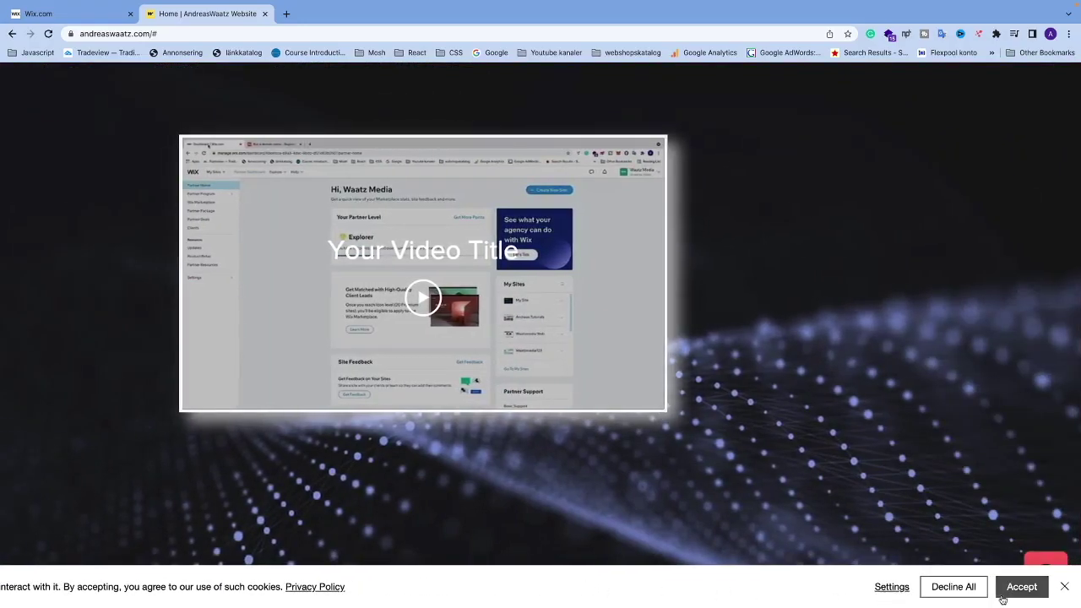
left_click(894, 595)
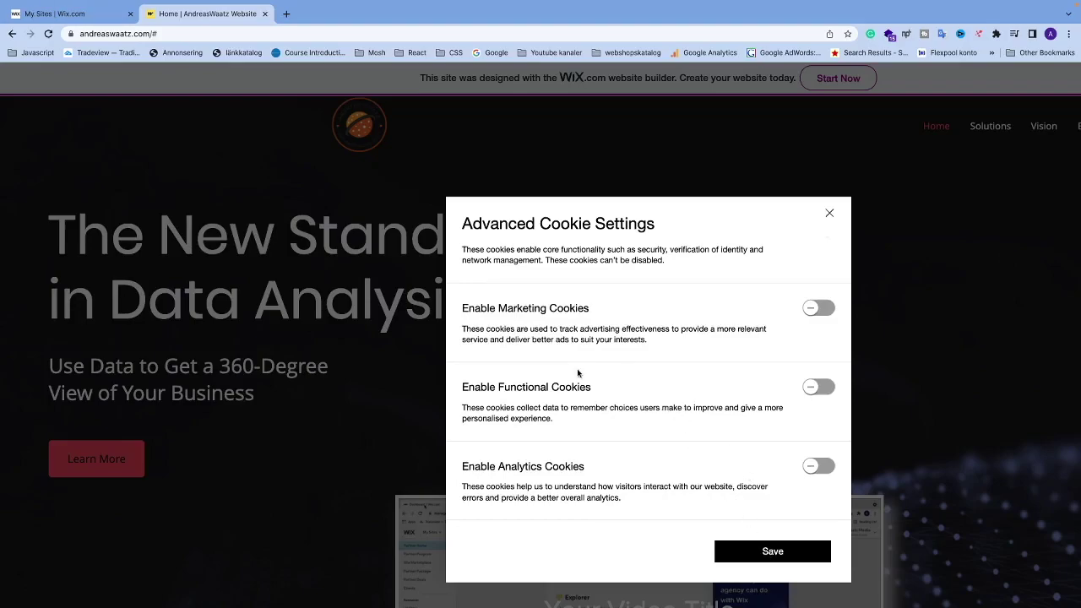
key("ctrl+w")
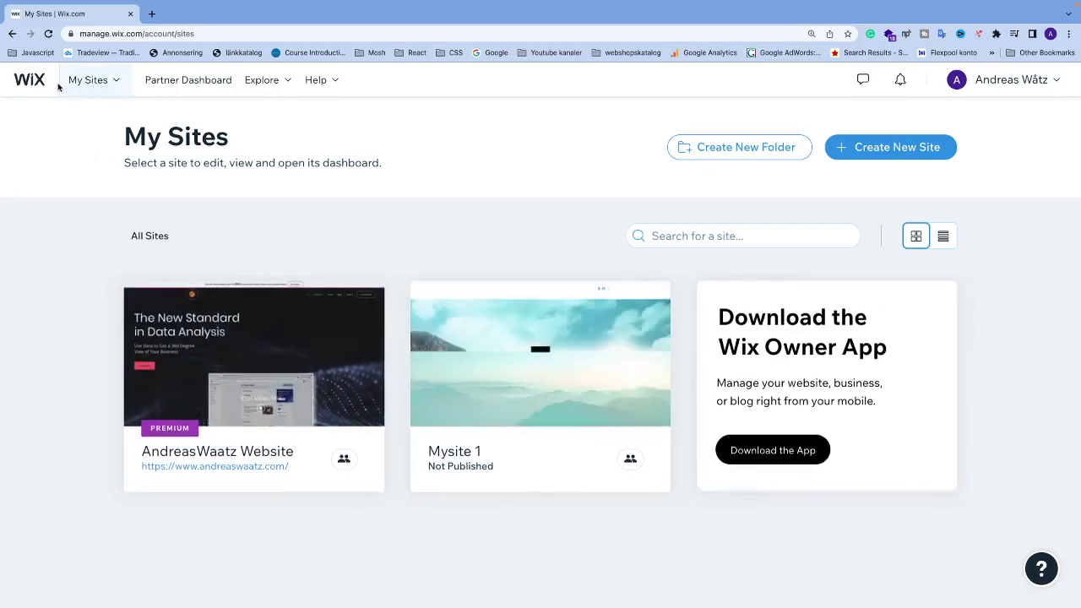
Open the AndreasWaatz Website dashboard from the My Sites dropdown.
left_click(113, 82)
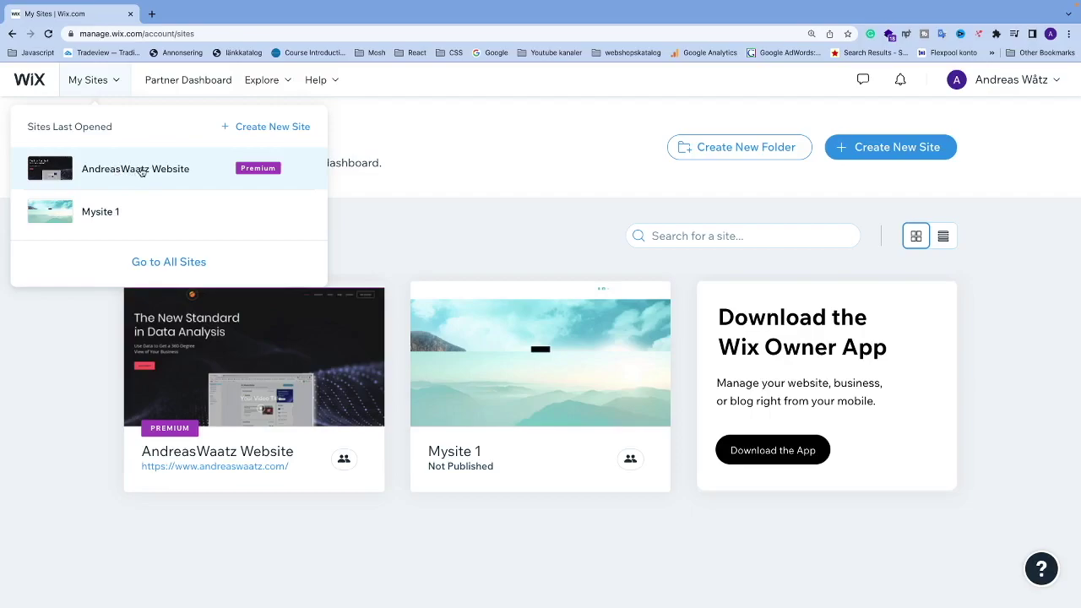
left_click(141, 170)
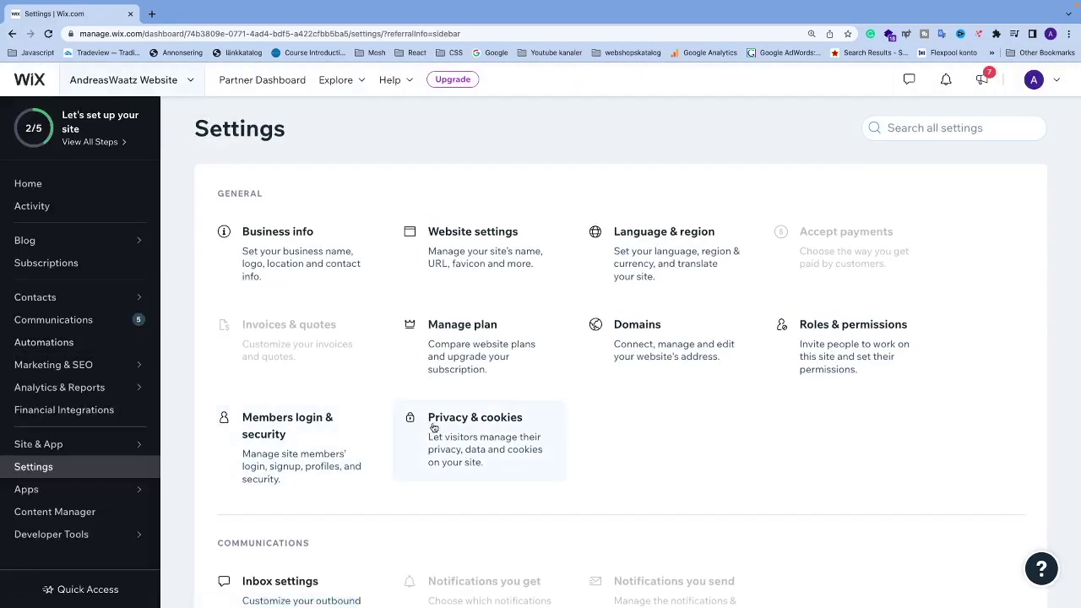
Turn on Display cookie banner under Privacy & cookies and preview it on the full site.
left_click(492, 428)
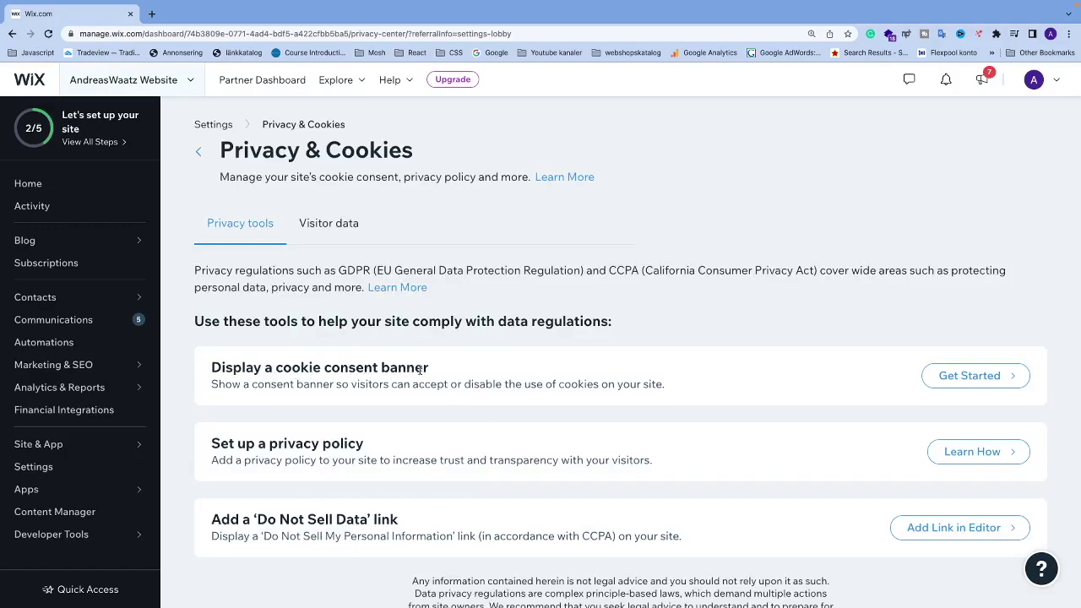
left_click(963, 377)
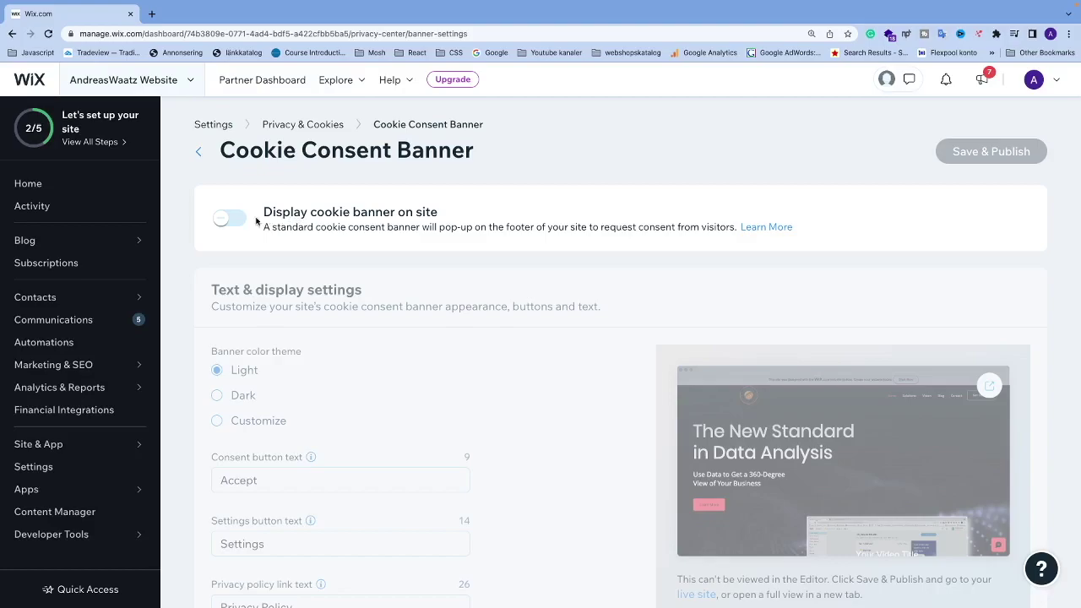
left_click(229, 221)
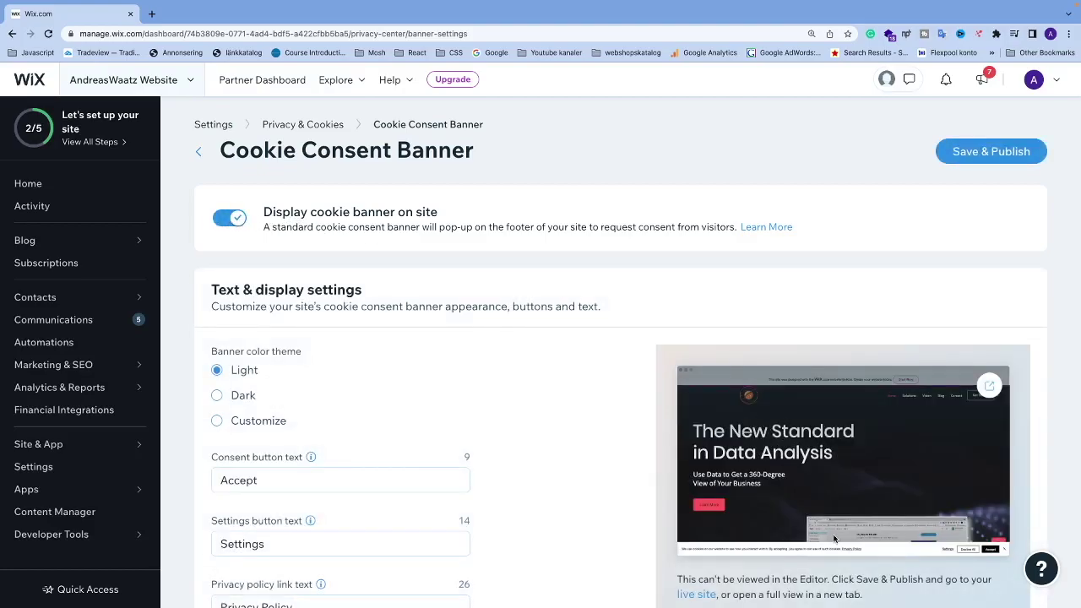
scroll(835, 539, "down", 1)
left_click(829, 505)
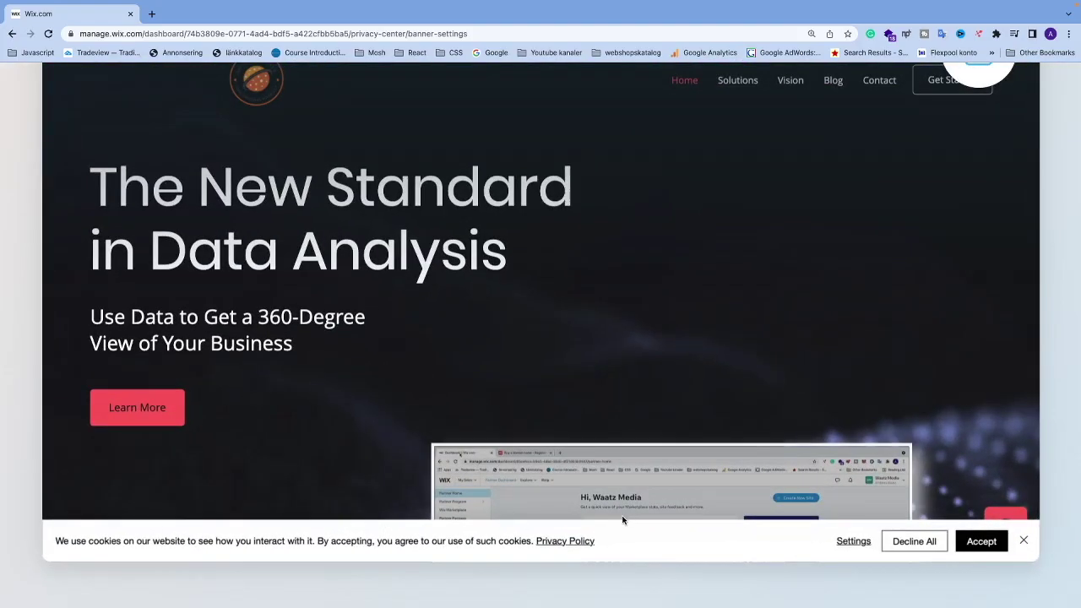
Close the preview and try the dark banner theme before keeping the light theme.
left_click(623, 521)
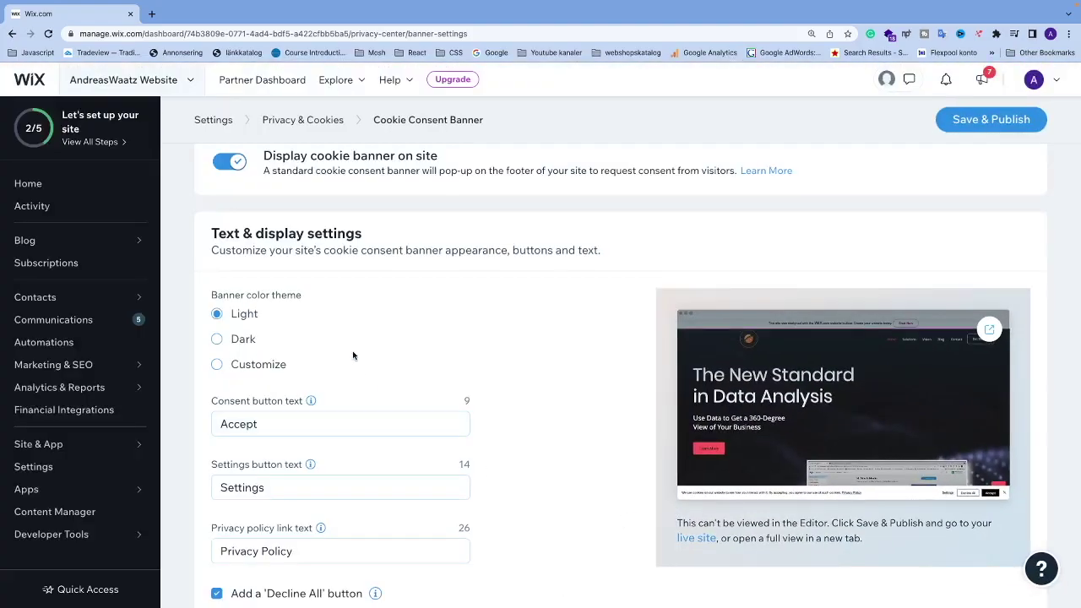
scroll(353, 351, "down", 1)
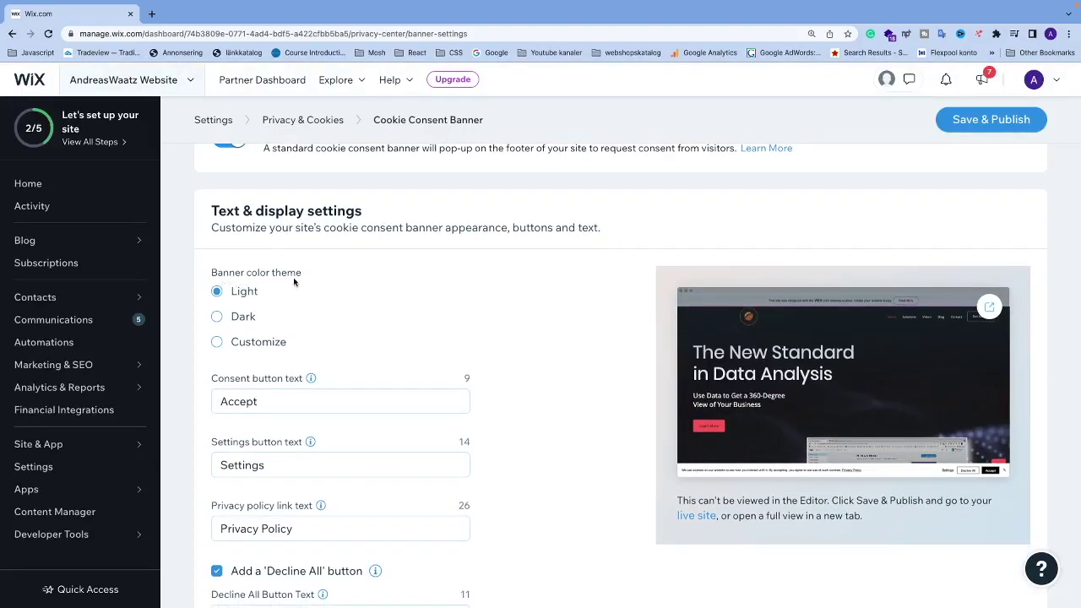
left_click(217, 317)
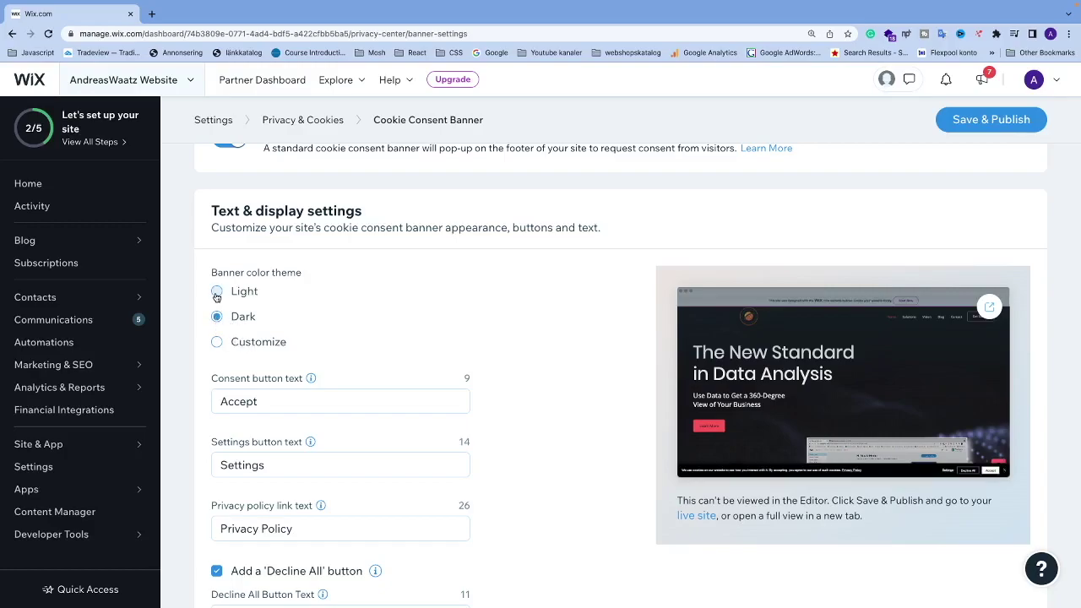
left_click(216, 292)
scroll(216, 300, "down", 1)
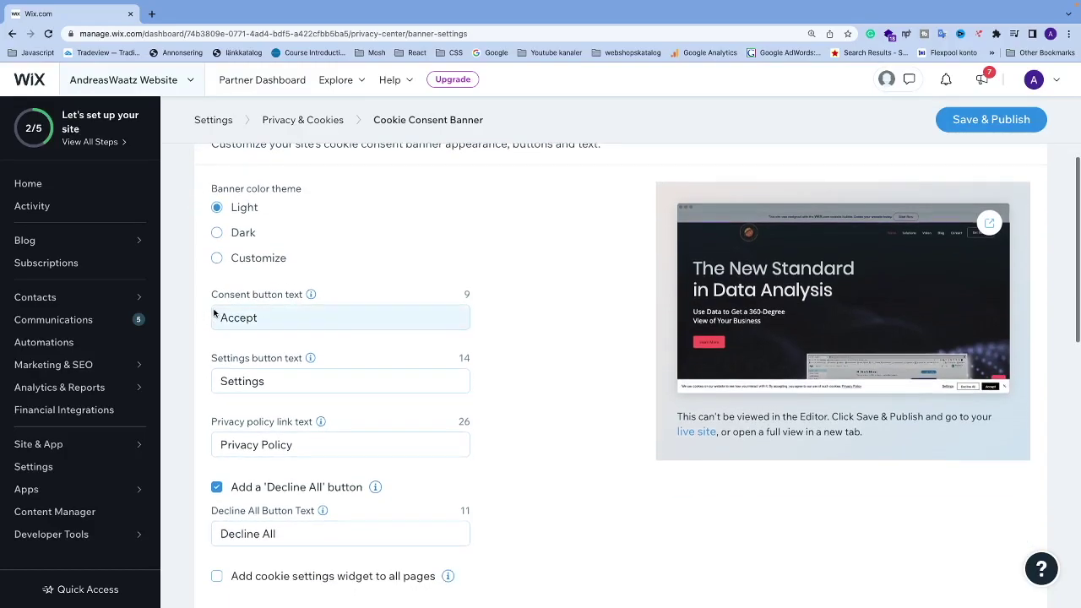
scroll(234, 321, "down", 1)
scroll(238, 317, "down", 1)
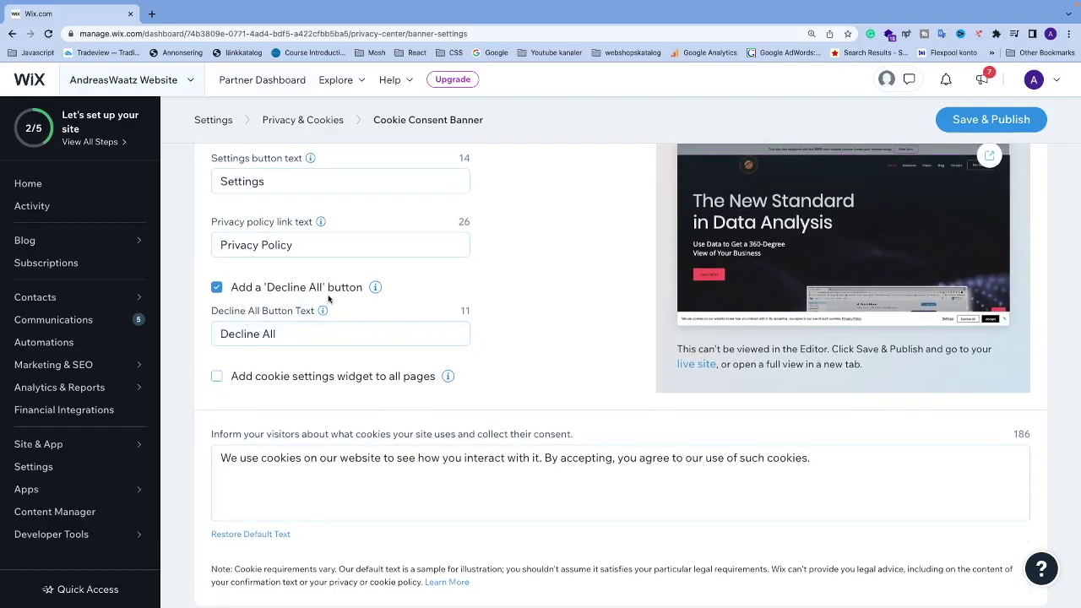
Keep the Decline All button and add a Bottom left cookie settings widget to all pages.
left_click(216, 289)
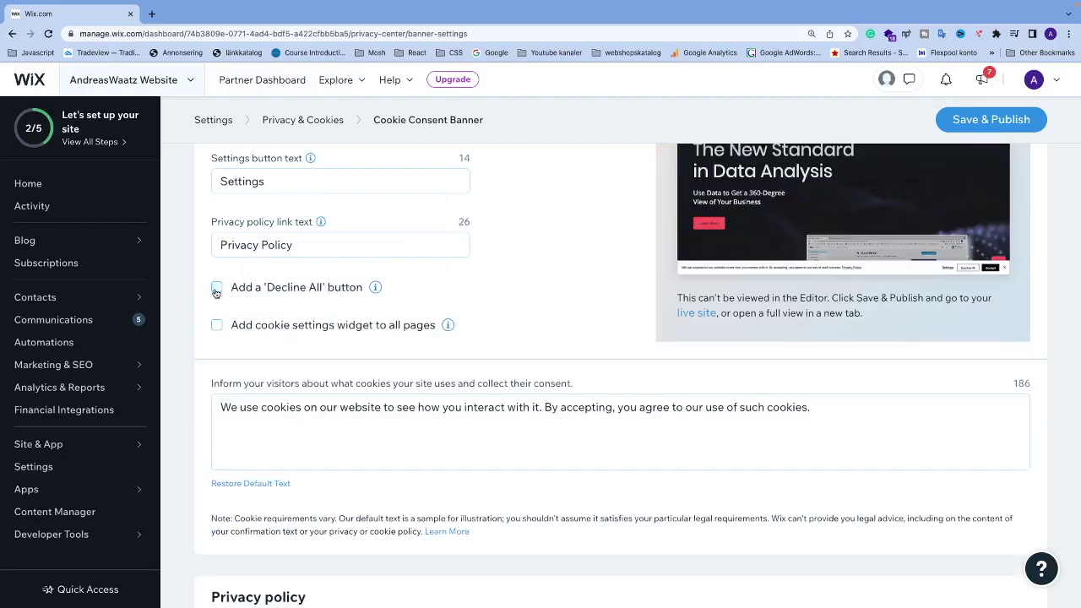
left_click(217, 289)
scroll(259, 281, "down", 1)
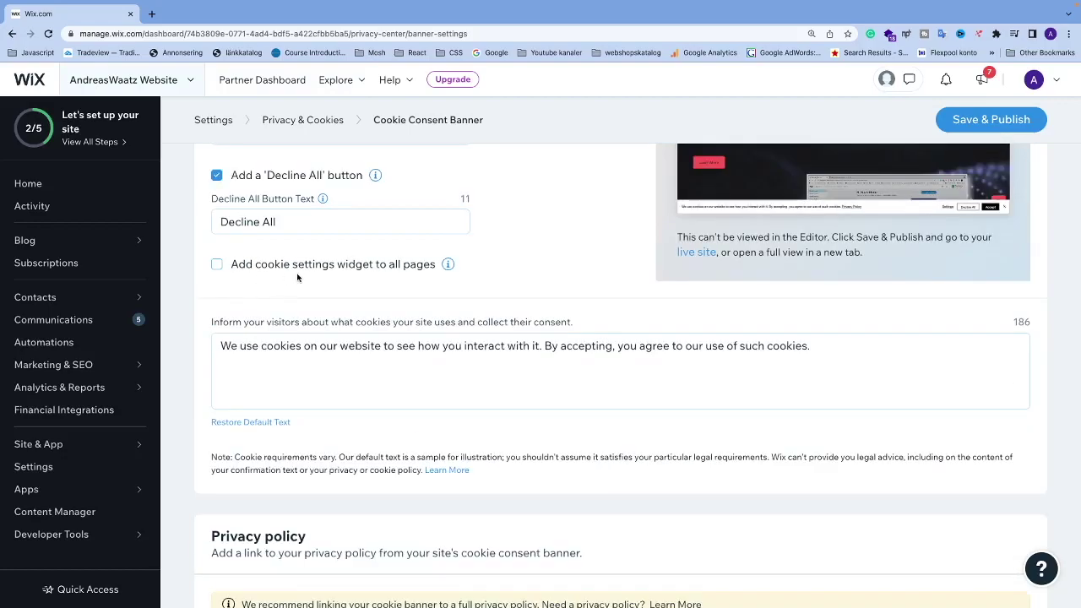
left_click(218, 267)
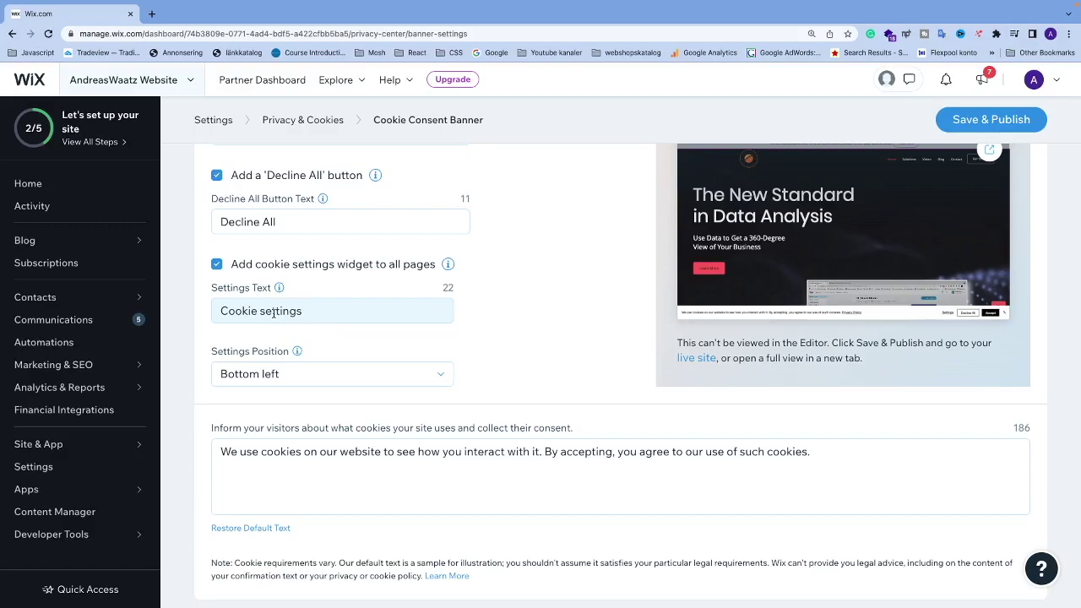
scroll(270, 369, "down", 3)
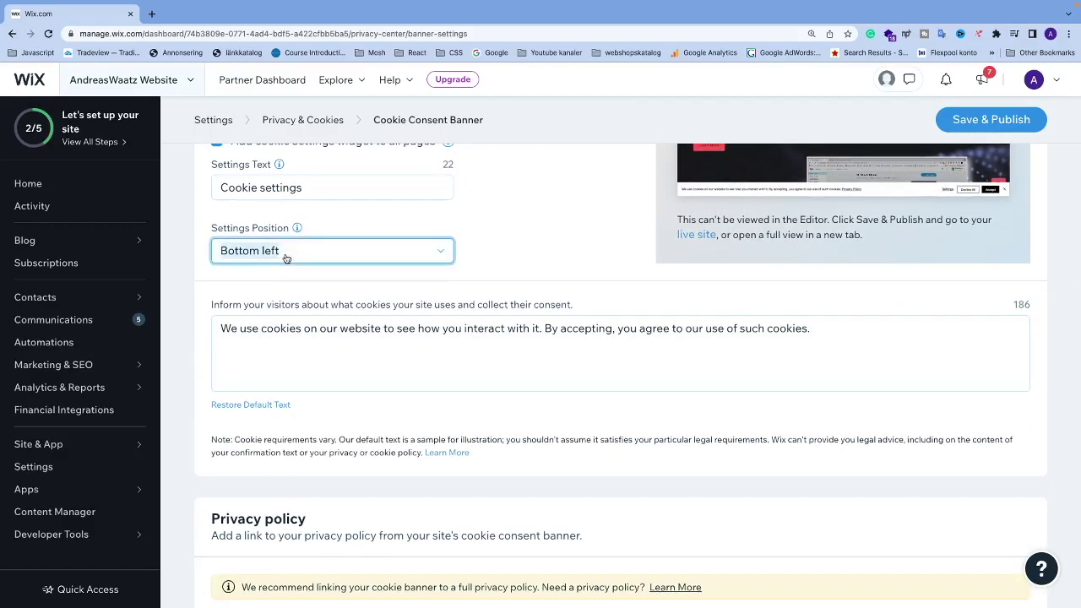
left_click(287, 257)
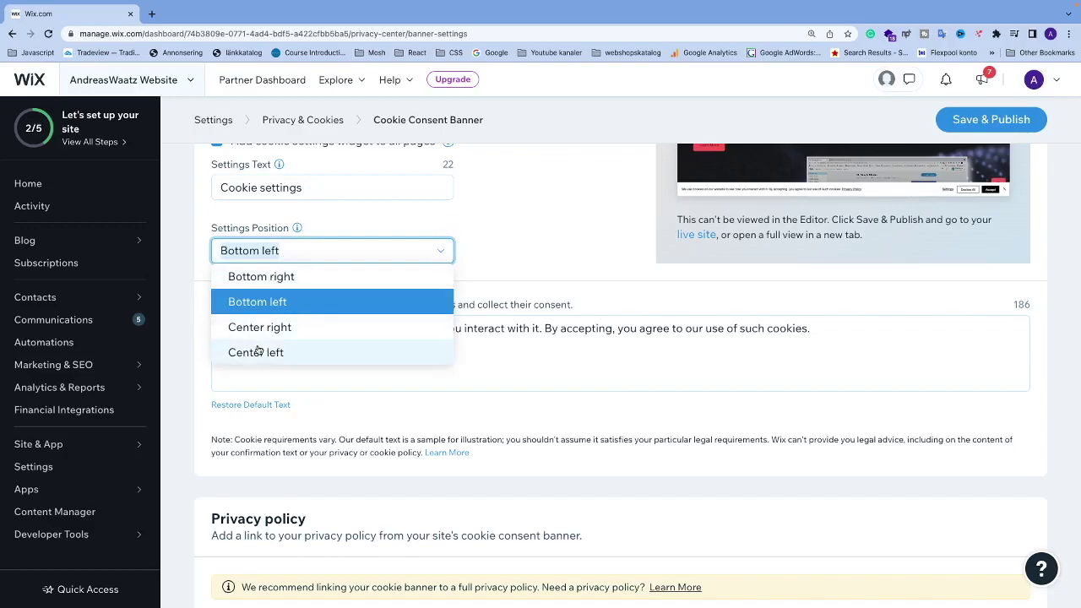
left_click(291, 256)
mouse_move(297, 228)
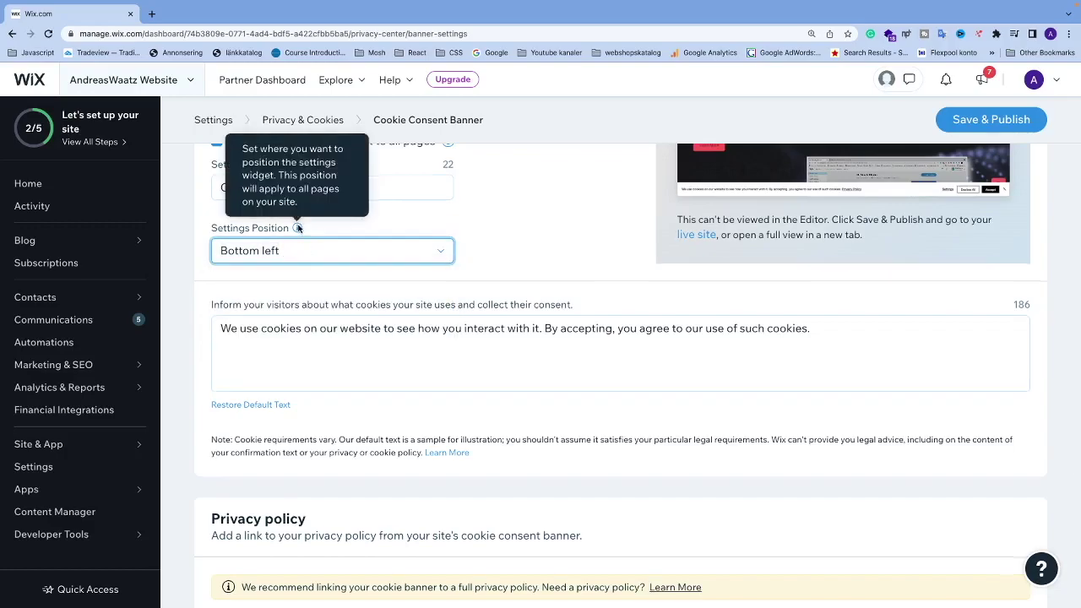
Remove the all-pages settings widget, select the consent message text, and preview the banner full-size.
scroll(297, 228, "up", 1)
left_click(217, 192)
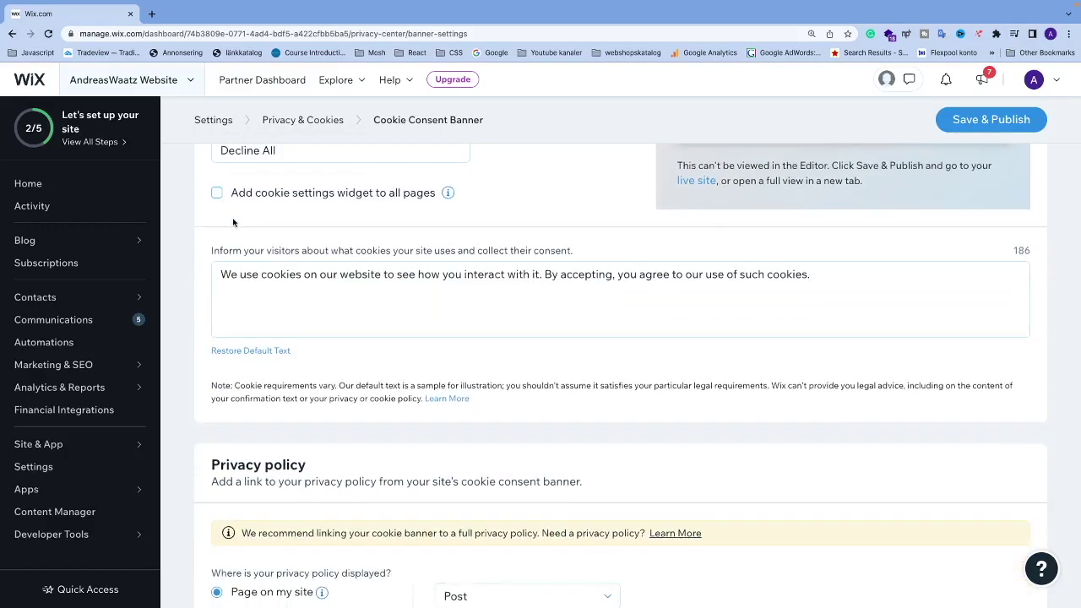
scroll(234, 226, "down", 1)
left_click(233, 264)
left_click_drag(218, 255, 874, 259)
left_click(826, 259)
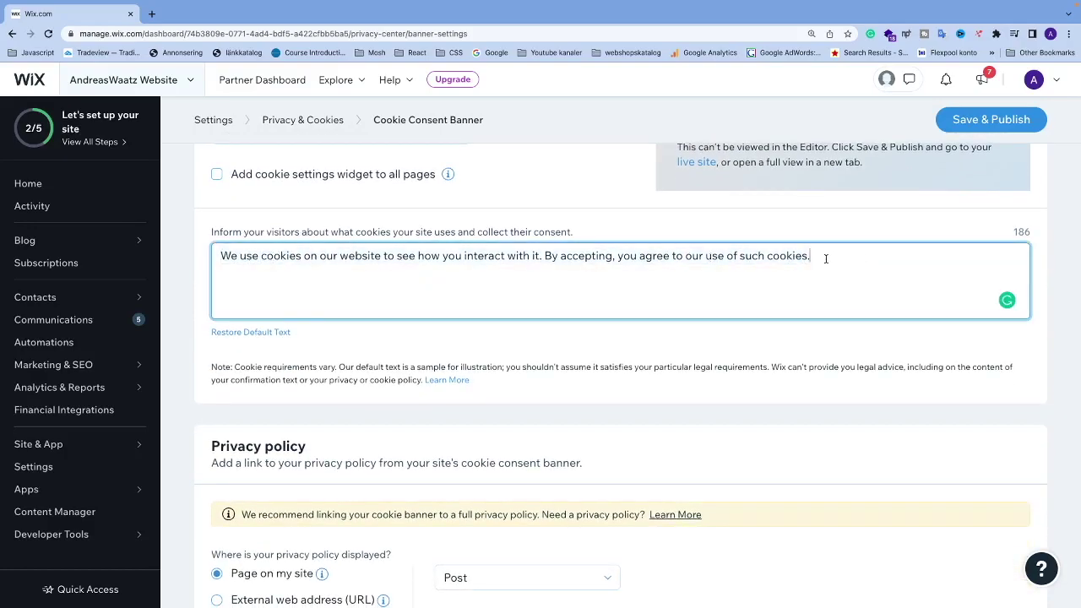
scroll(826, 259, "up", 5)
left_click(784, 384)
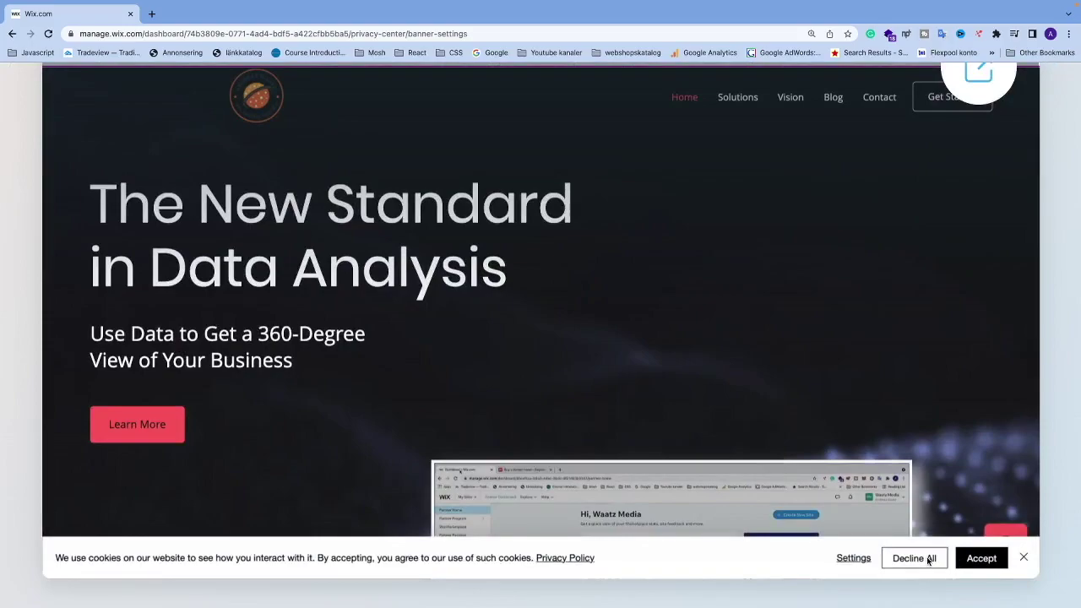
left_click(419, 397)
scroll(432, 396, "down", 2)
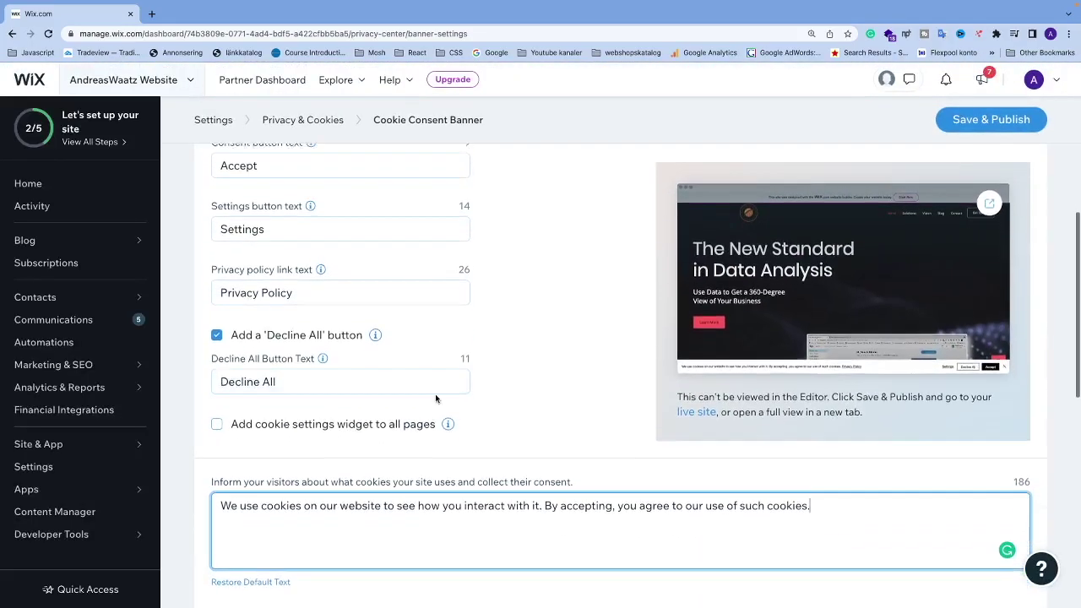
scroll(443, 397, "down", 1)
Point the banner's privacy policy link to the 'Privacy policy' page on my site.
scroll(444, 473, "down", 2)
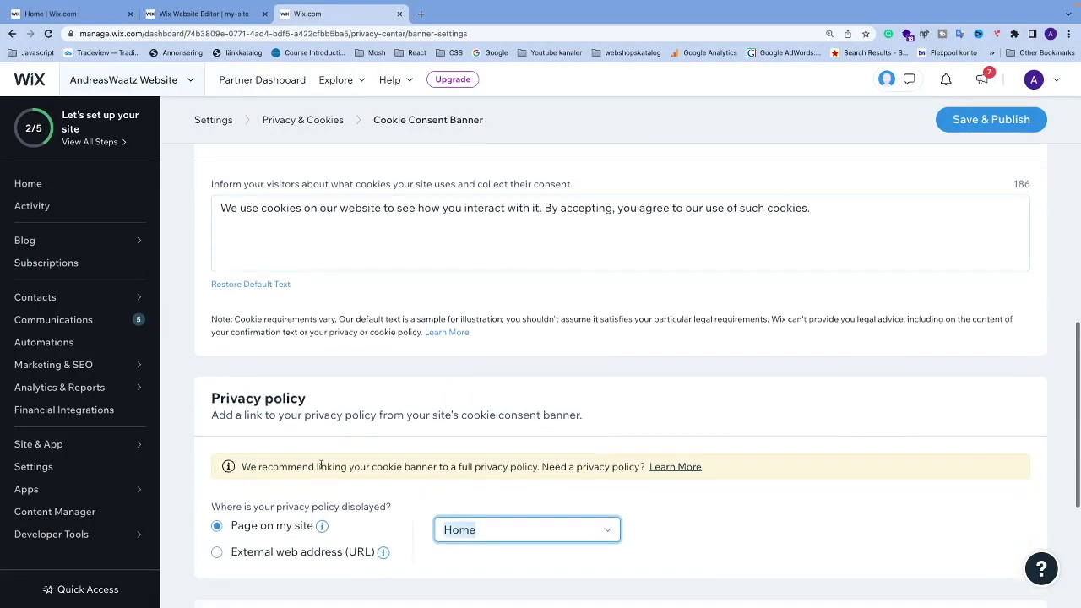
scroll(347, 423, "down", 1)
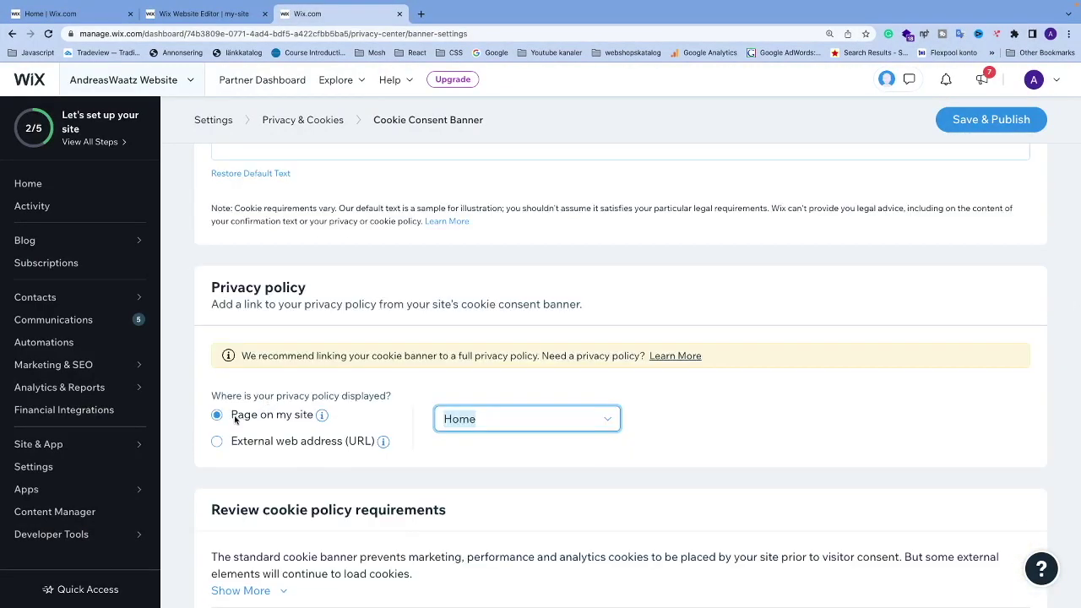
left_click(557, 422)
scroll(509, 460, "down", 1)
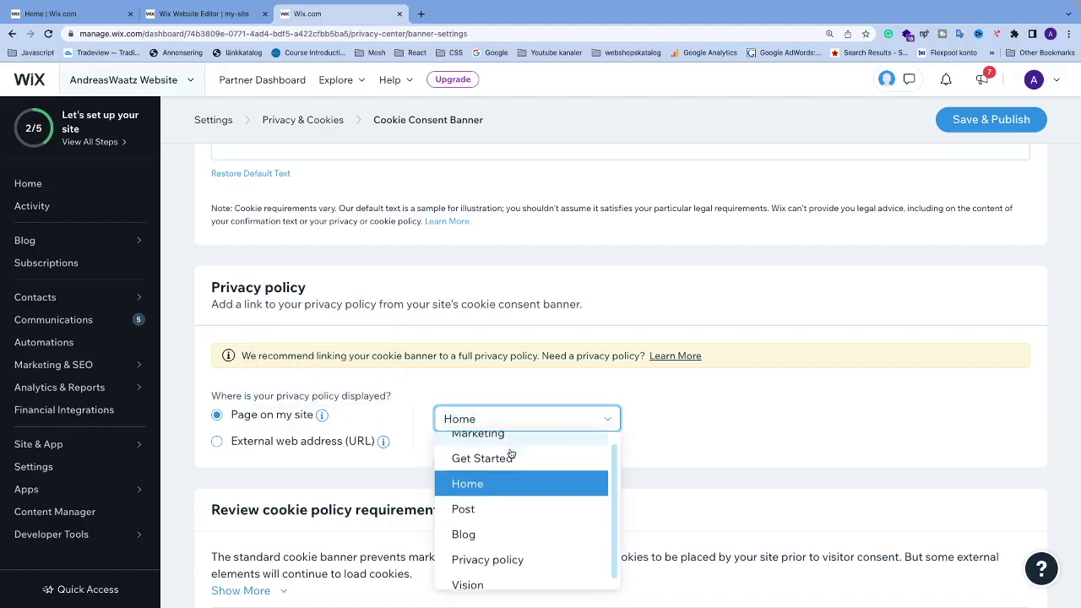
left_click(489, 557)
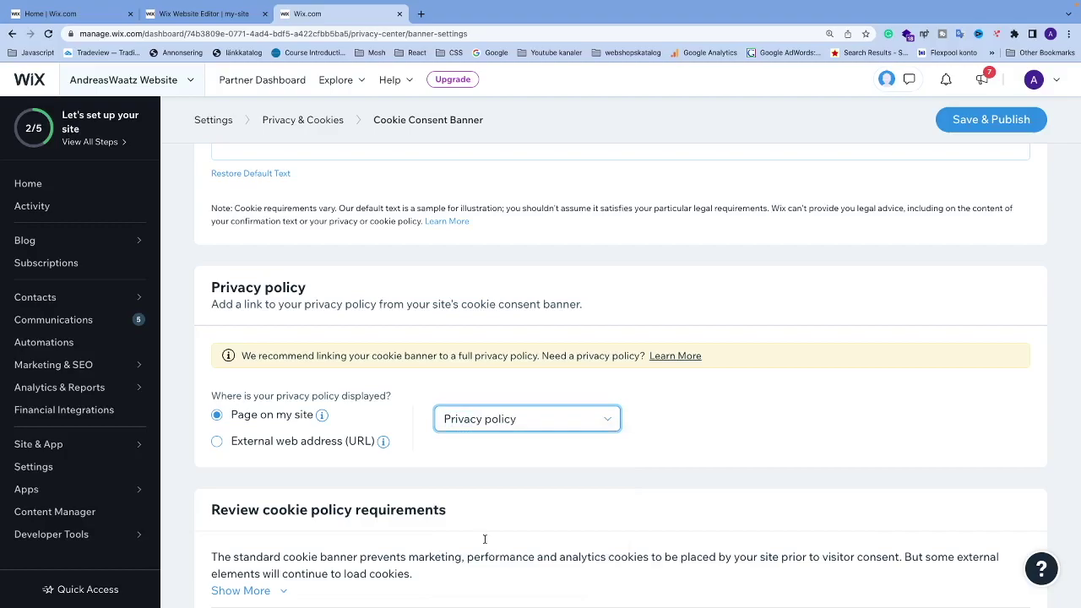
left_click(502, 414)
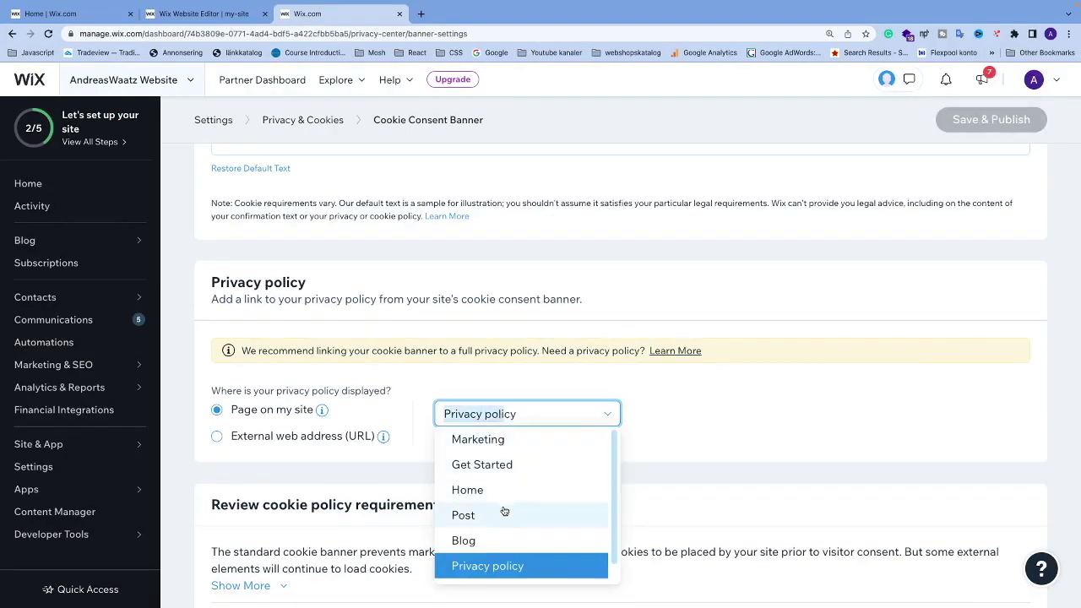
scroll(504, 514, "down", 1)
scroll(505, 515, "up", 1)
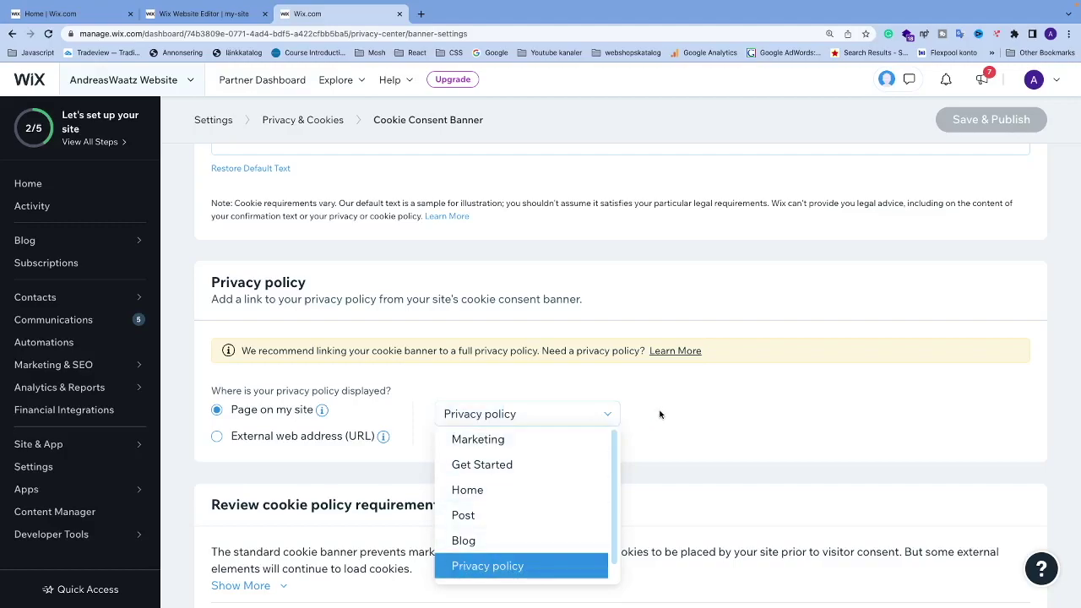
left_click(603, 413)
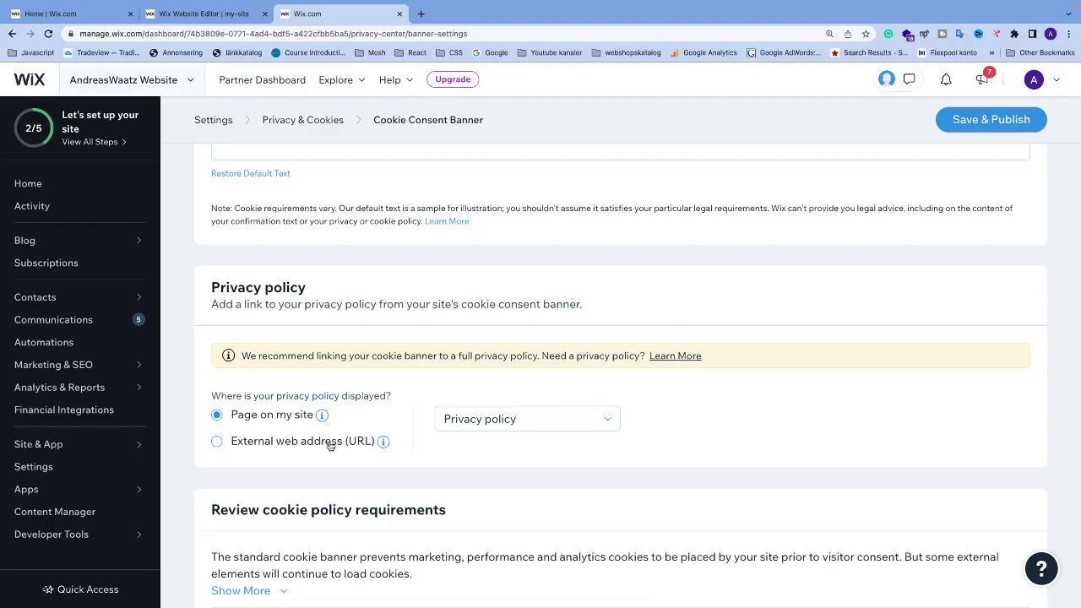
left_click(218, 444)
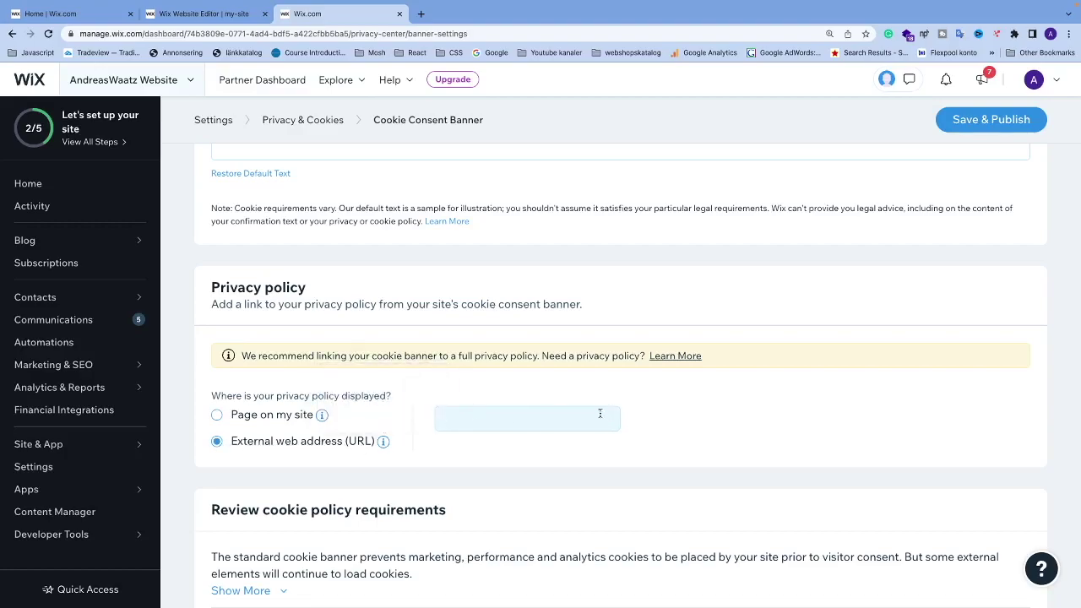
left_click(218, 418)
Save & Publish the cookie banner and go to the live site.
scroll(570, 431, "up", 10)
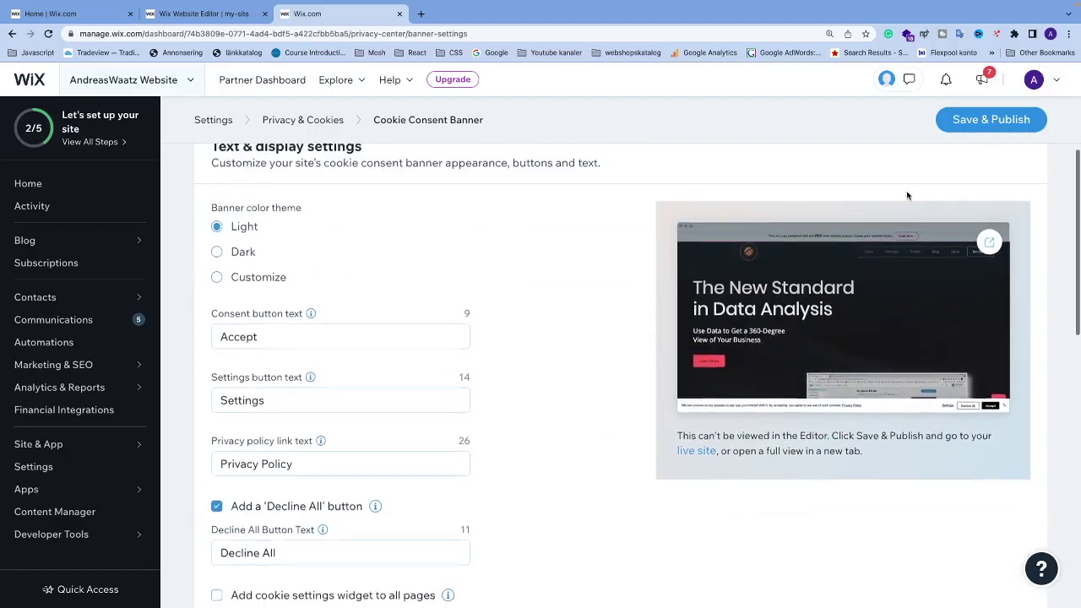
scroll(921, 177, "up", 1)
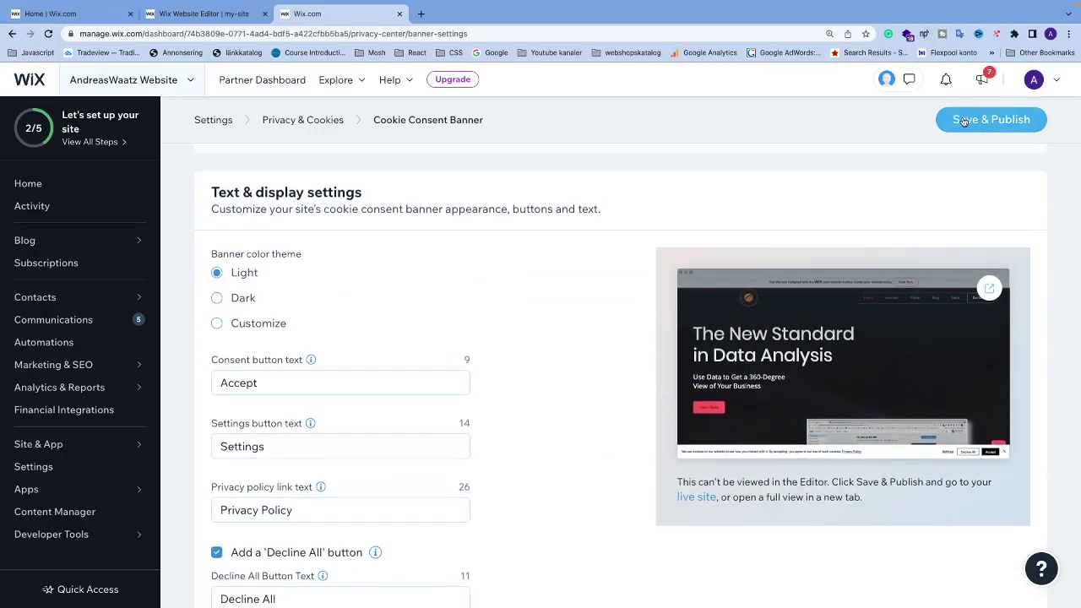
left_click(963, 122)
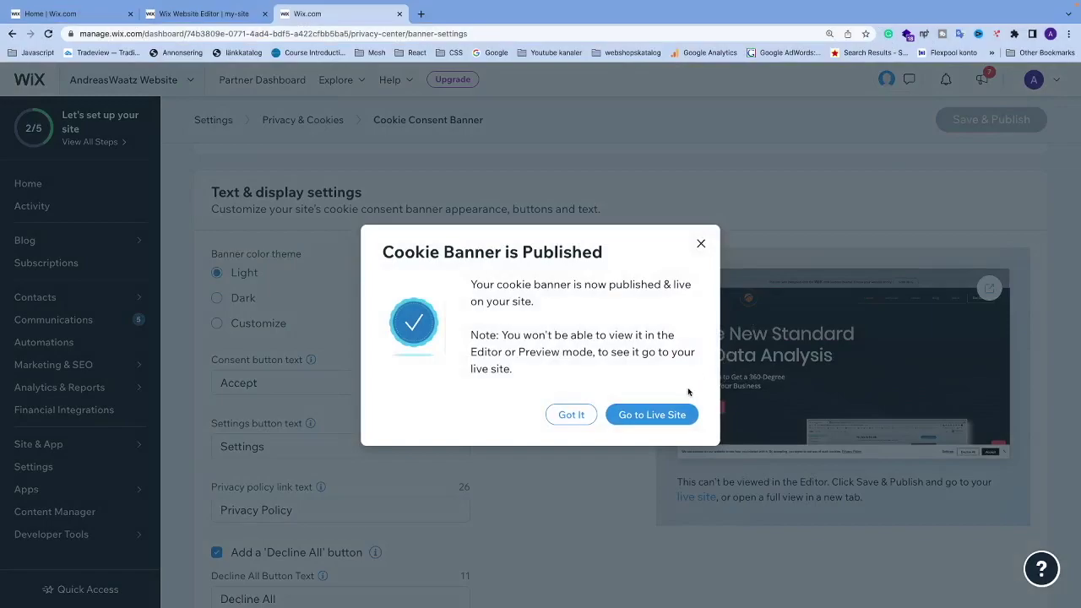
left_click(648, 418)
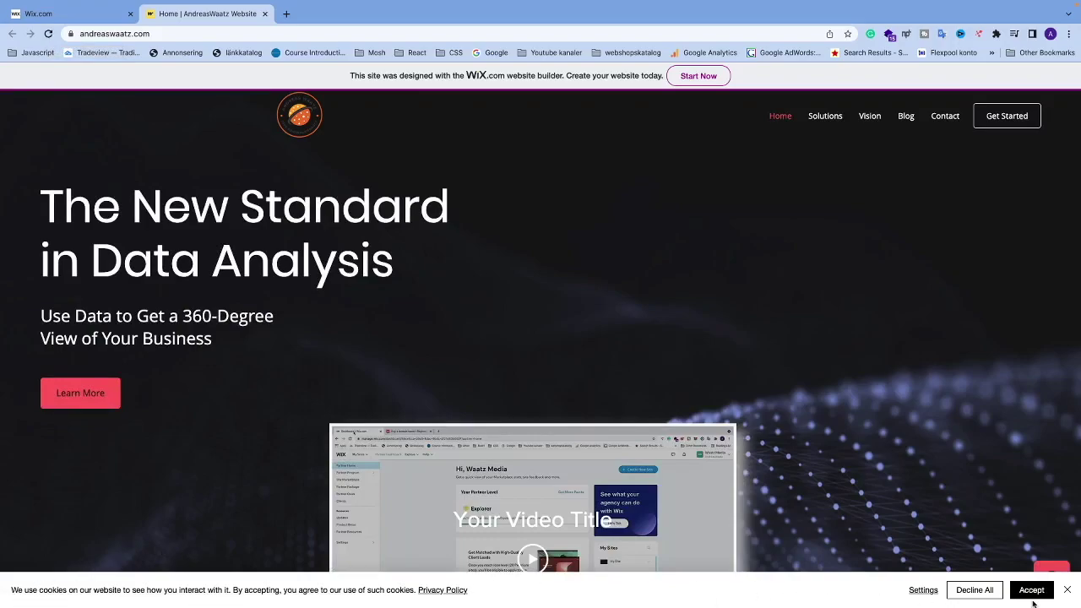
Open the live banner's Advanced Cookie Settings, then close them with the X.
left_click(923, 590)
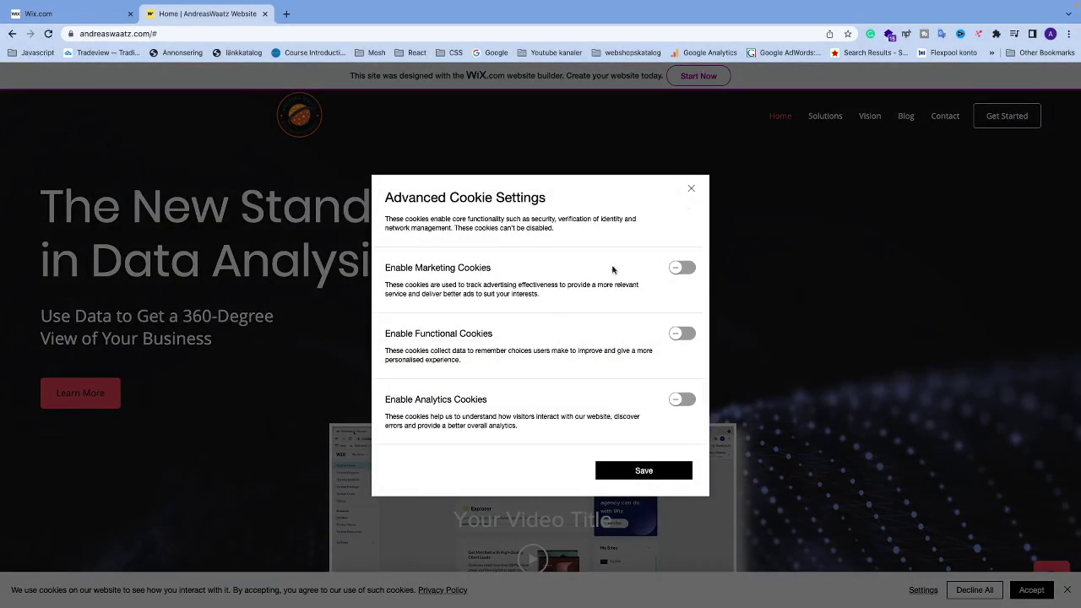
left_click(636, 476)
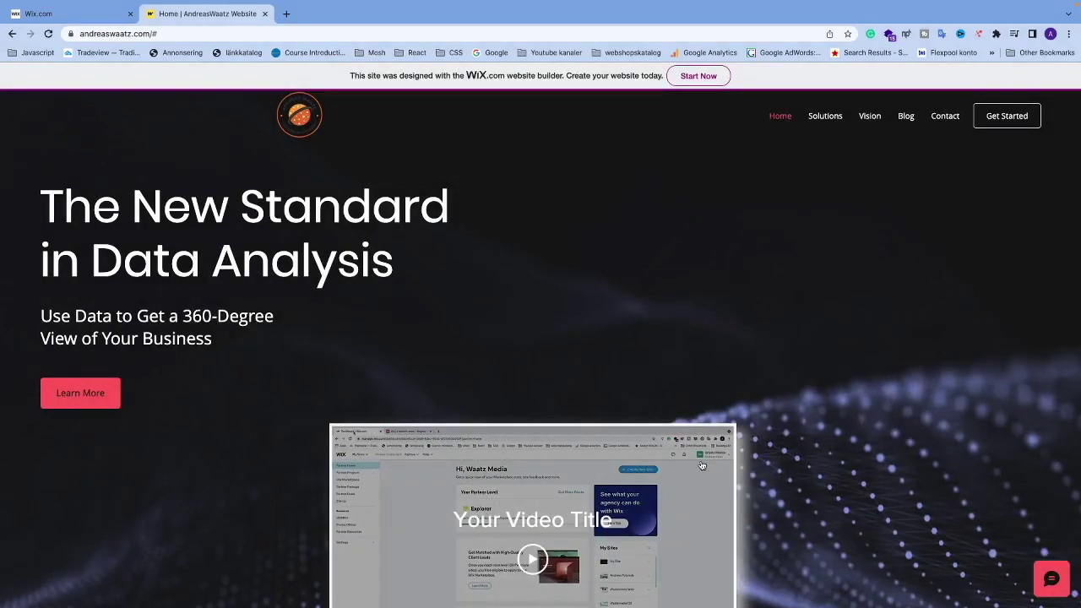